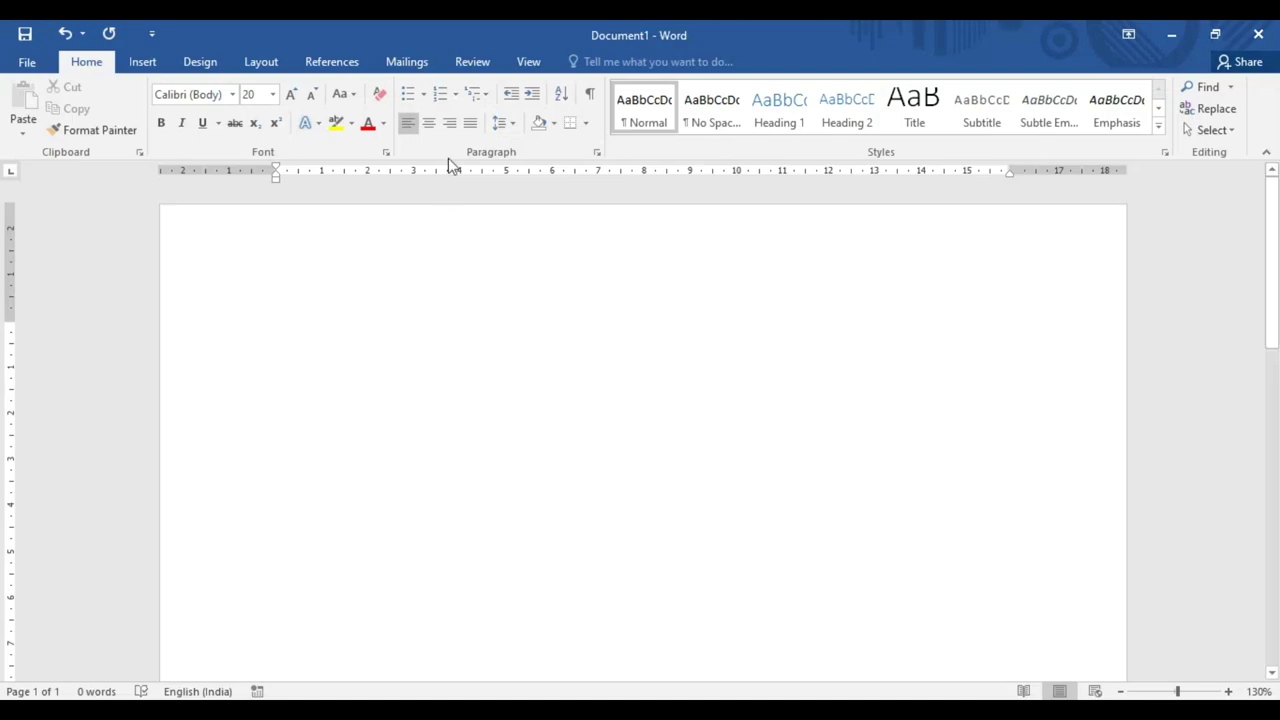
Step: Try the green picture bullet on a trial list of 'lll' items
left_click(423, 95)
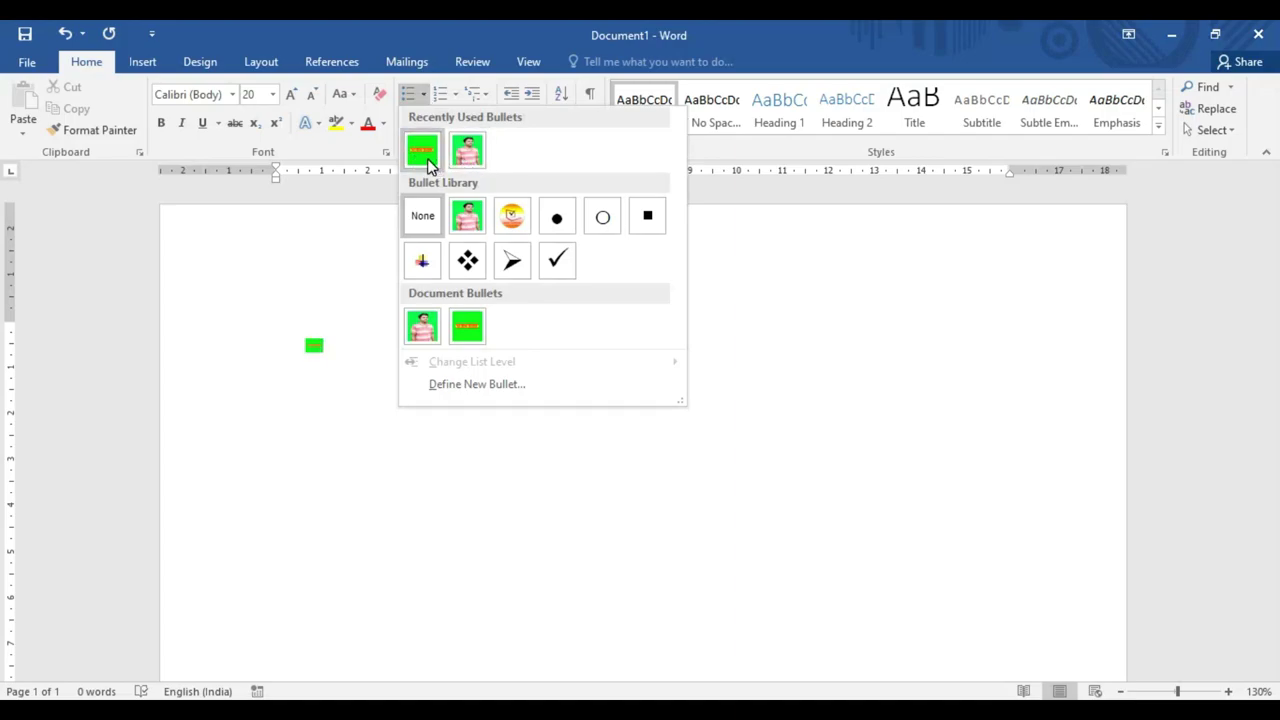
left_click(428, 163)
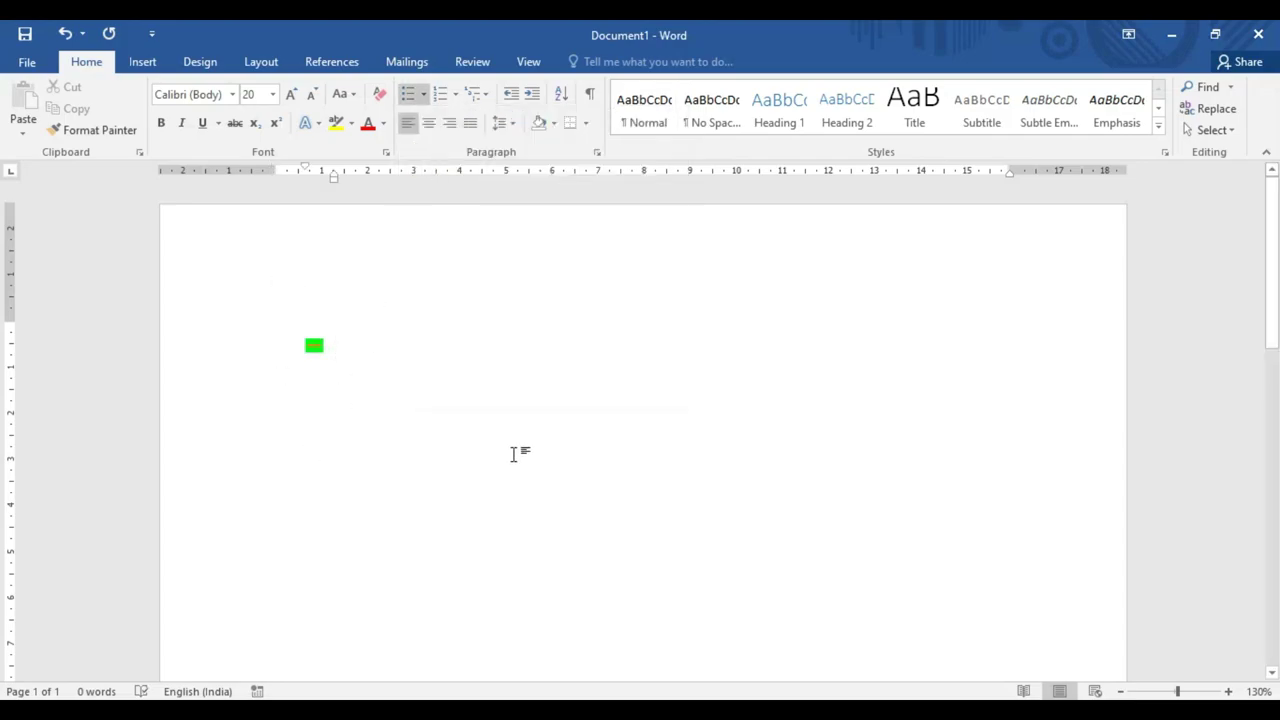
type("lll")
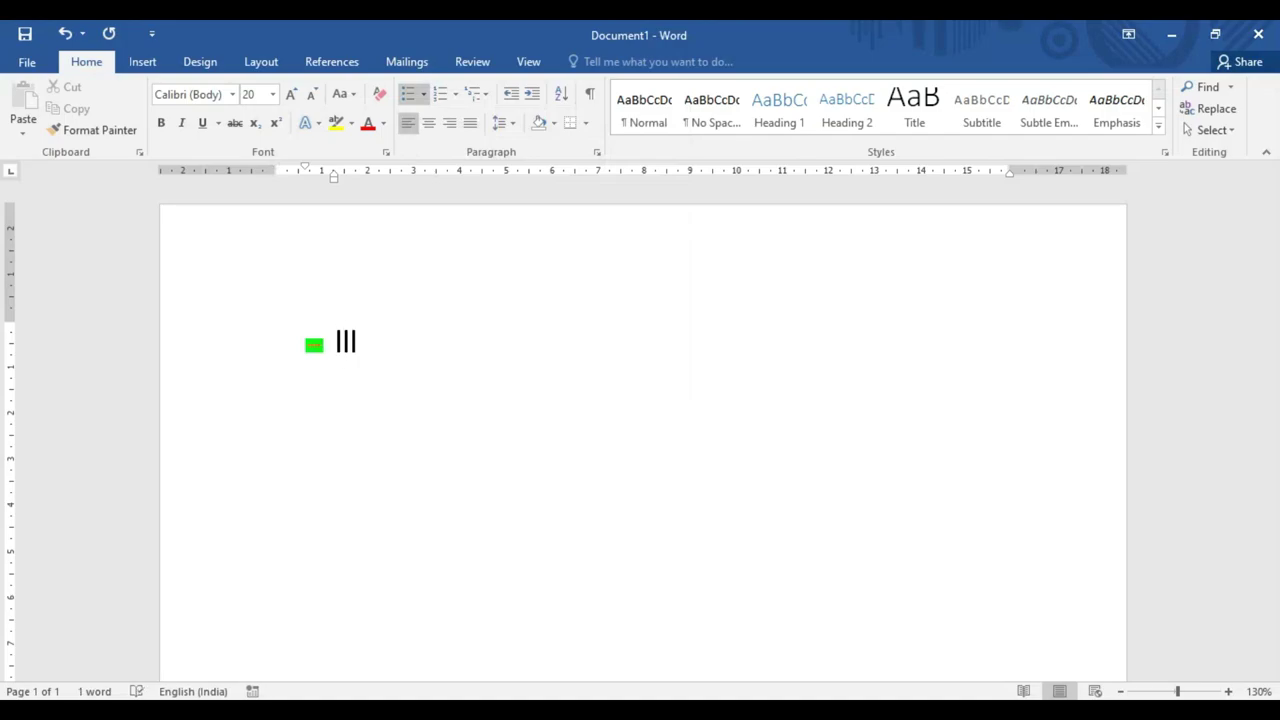
key("Return")
type("lll")
key("Return")
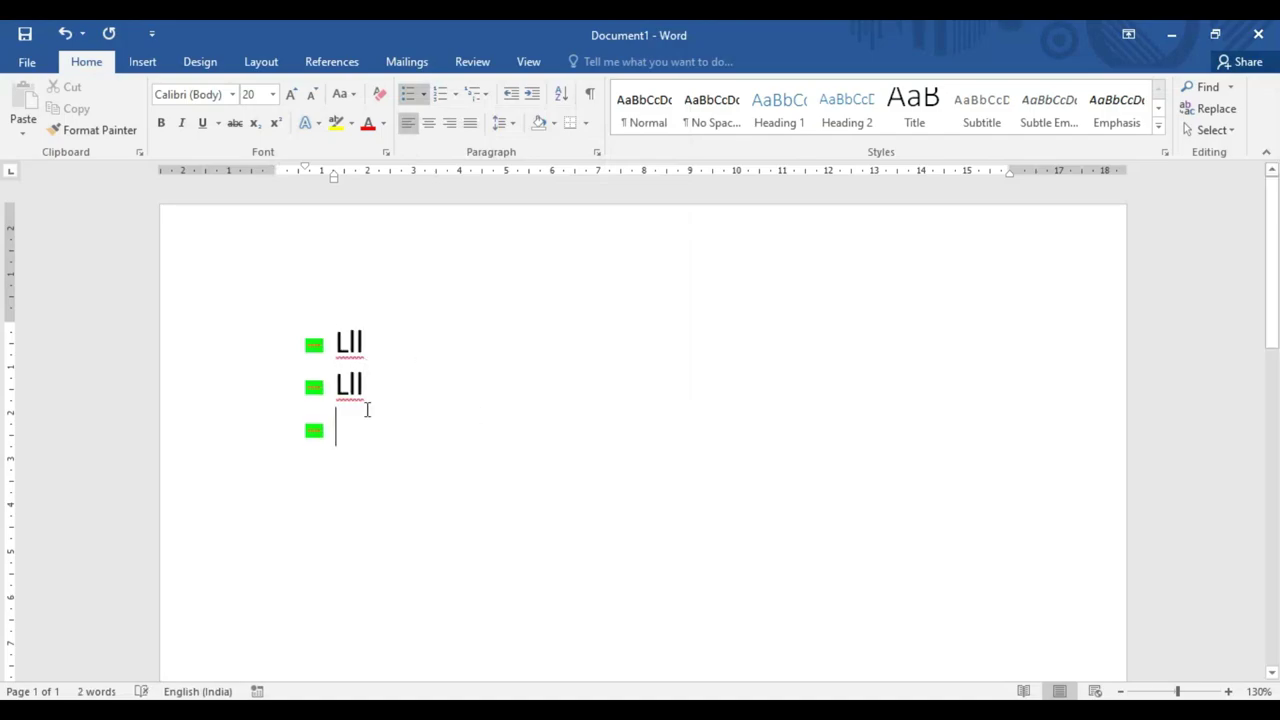
Step: Undo the trial list to a blank page and start defining a new bullet
key("ctrl+z")
key("ctrl+z")
key("ctrl+z")
key("ctrl+z")
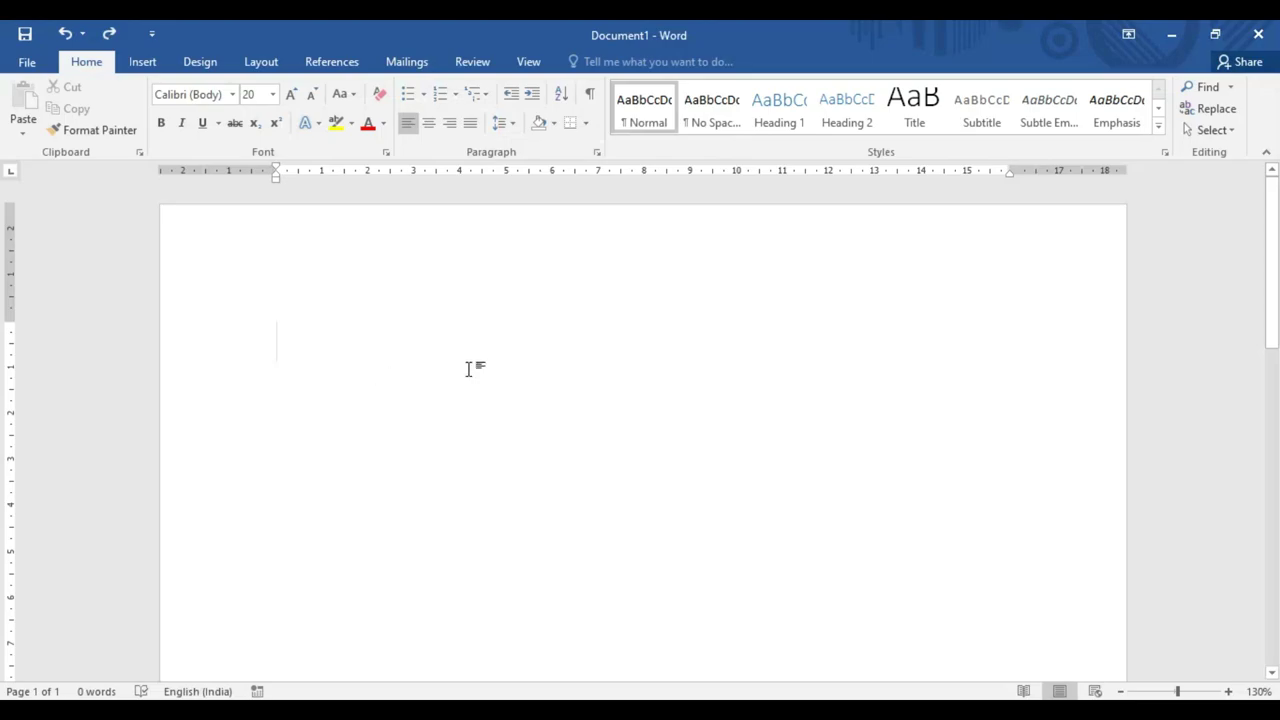
left_click(423, 95)
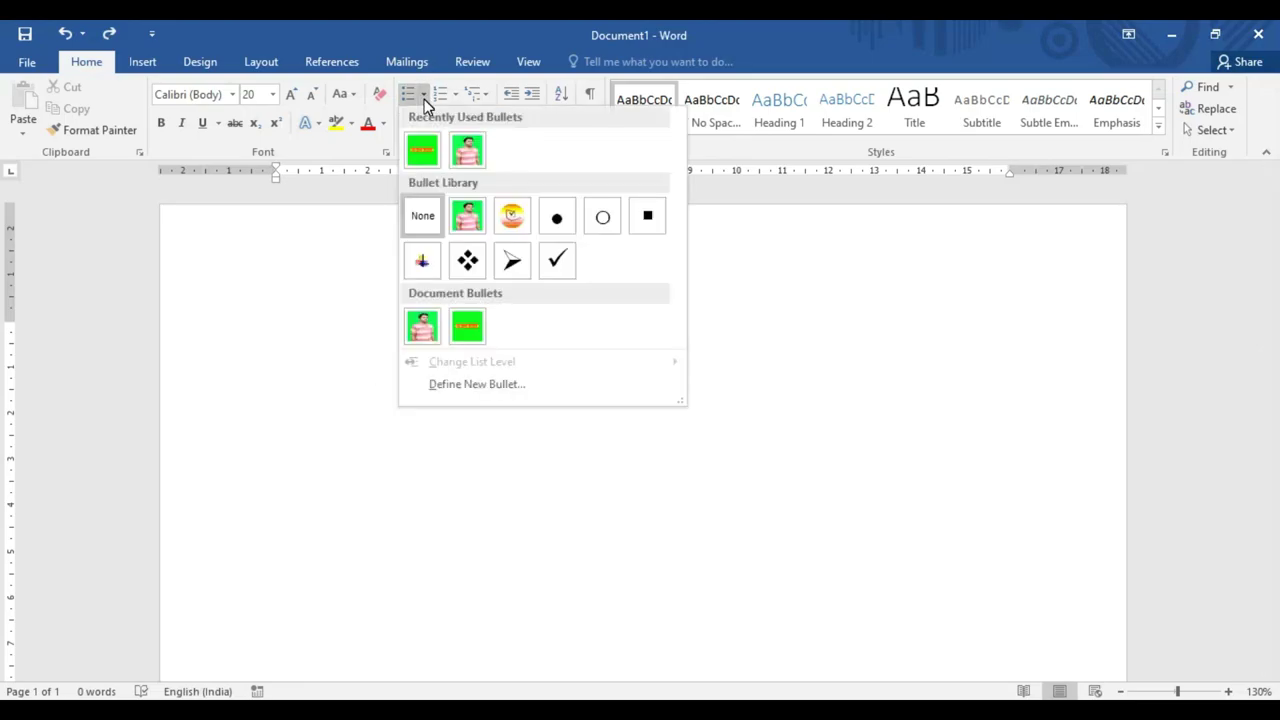
left_click(463, 388)
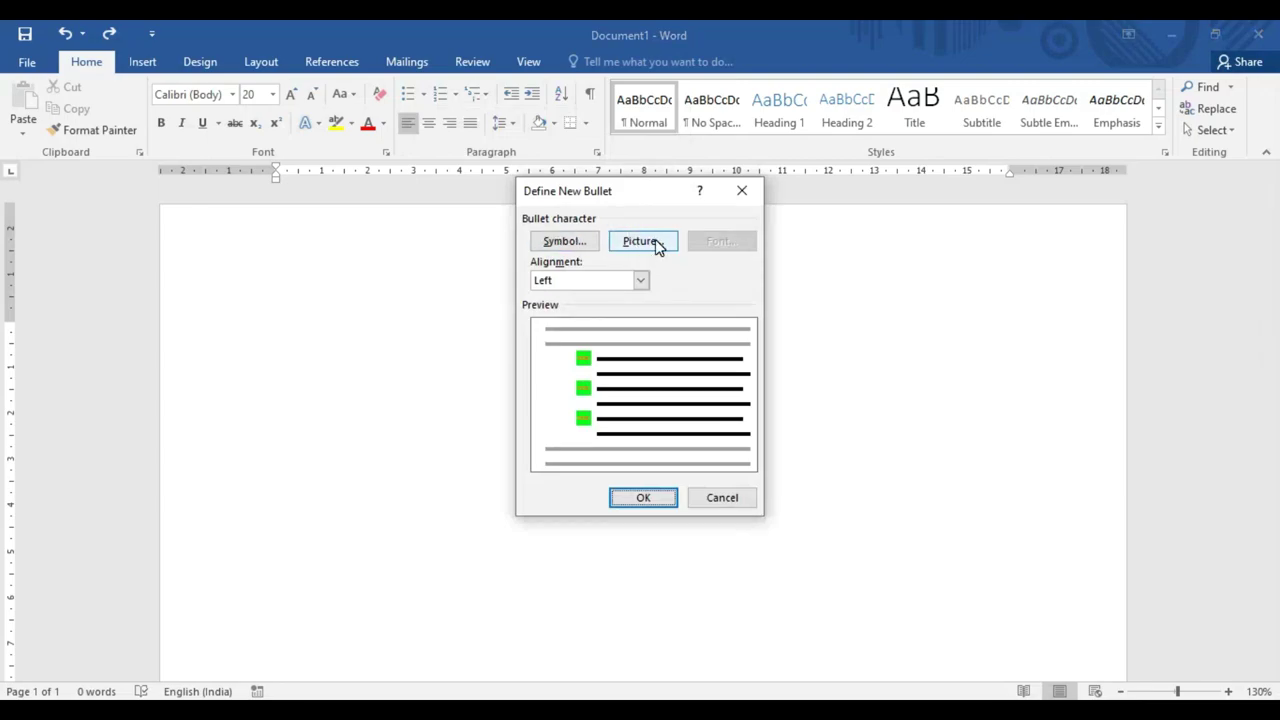
Step: Use the image file 44 from the youtube folder as the bullet picture
left_click(656, 242)
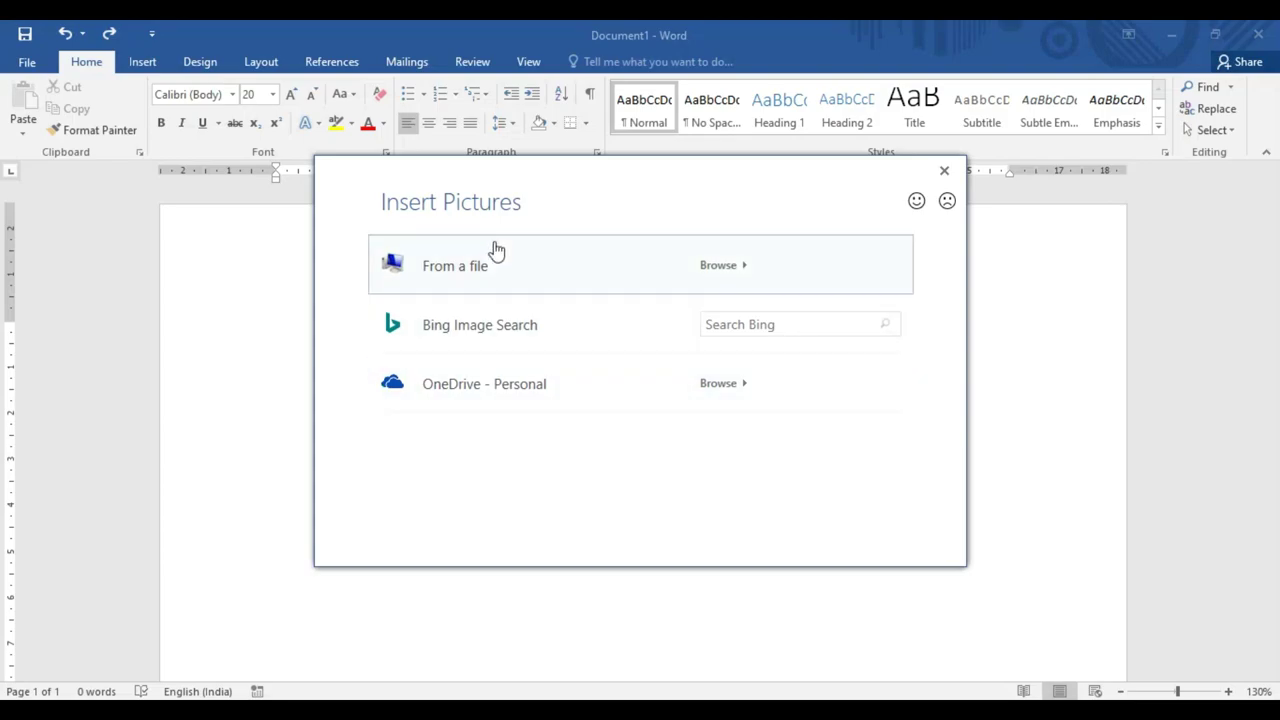
left_click(495, 277)
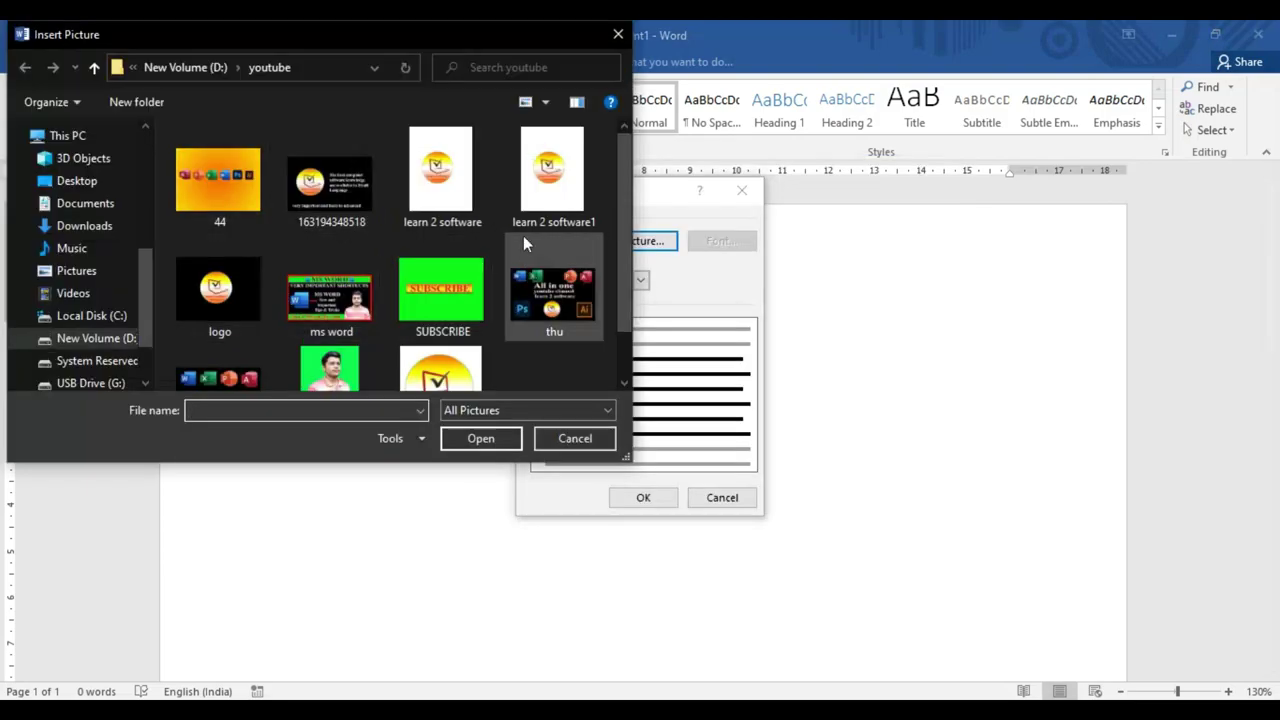
left_click(235, 206)
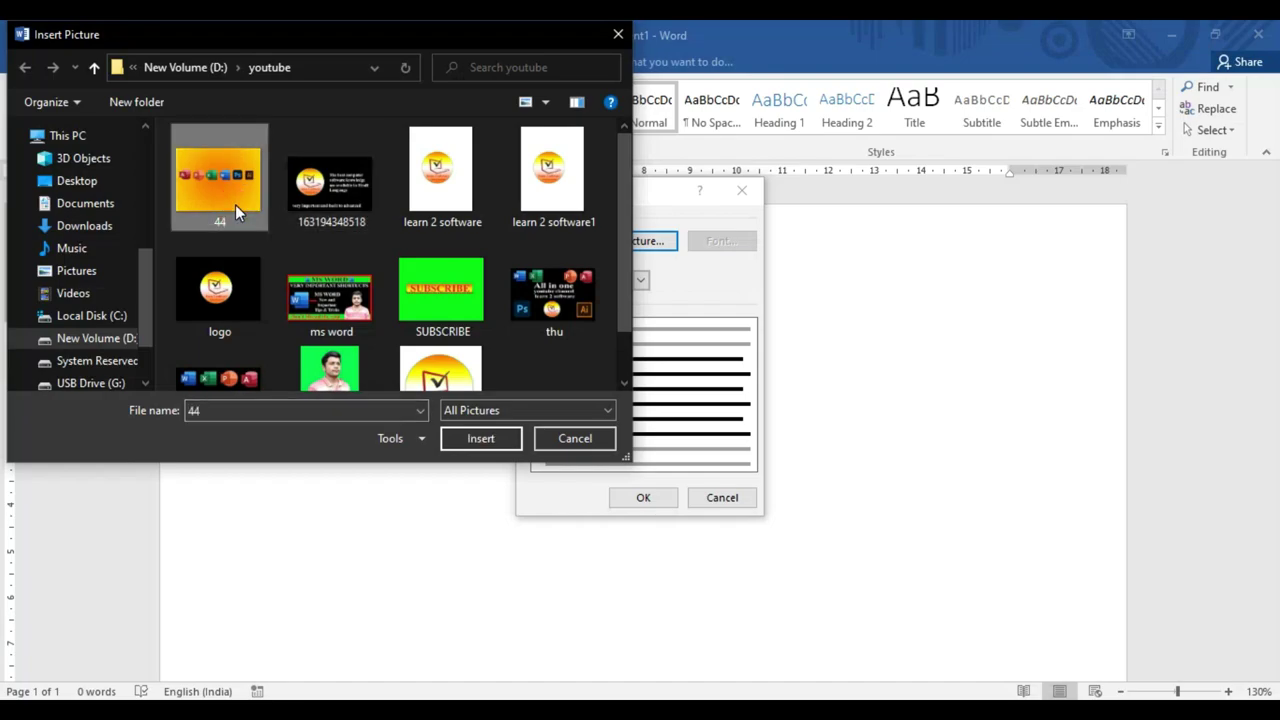
left_click(480, 438)
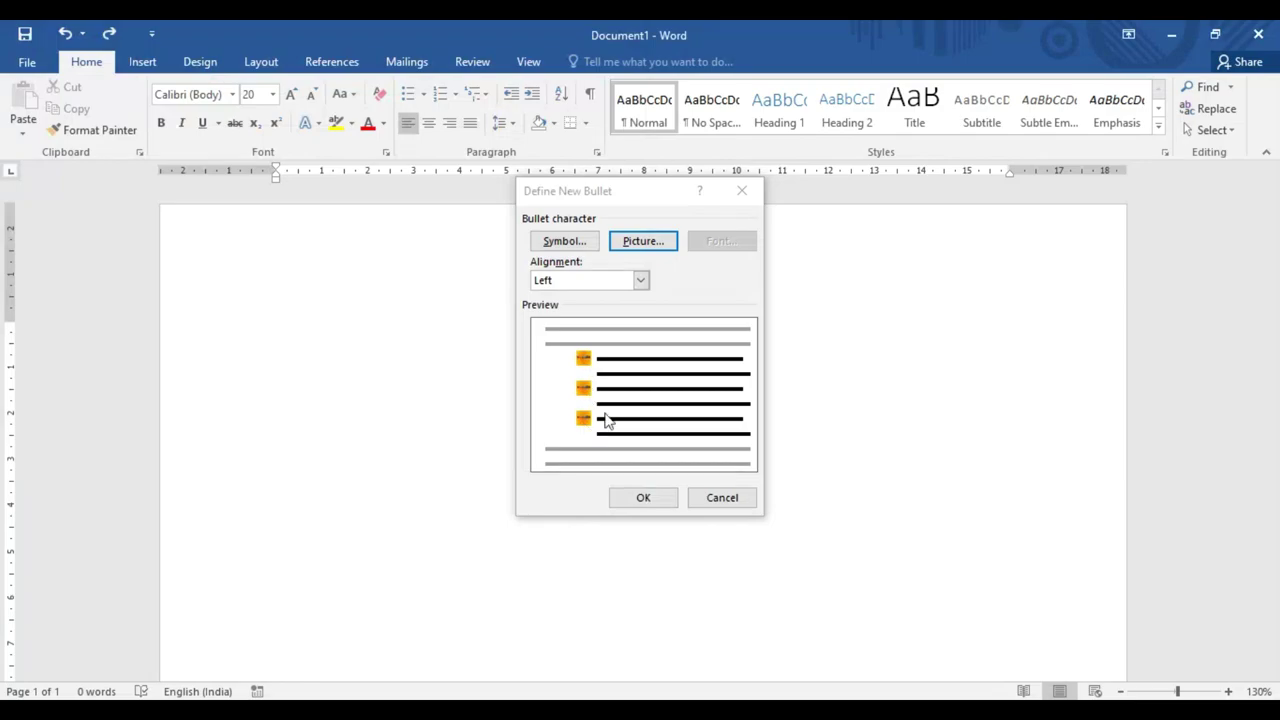
Step: Keep Left alignment for the new picture bullet and confirm it
left_click(640, 281)
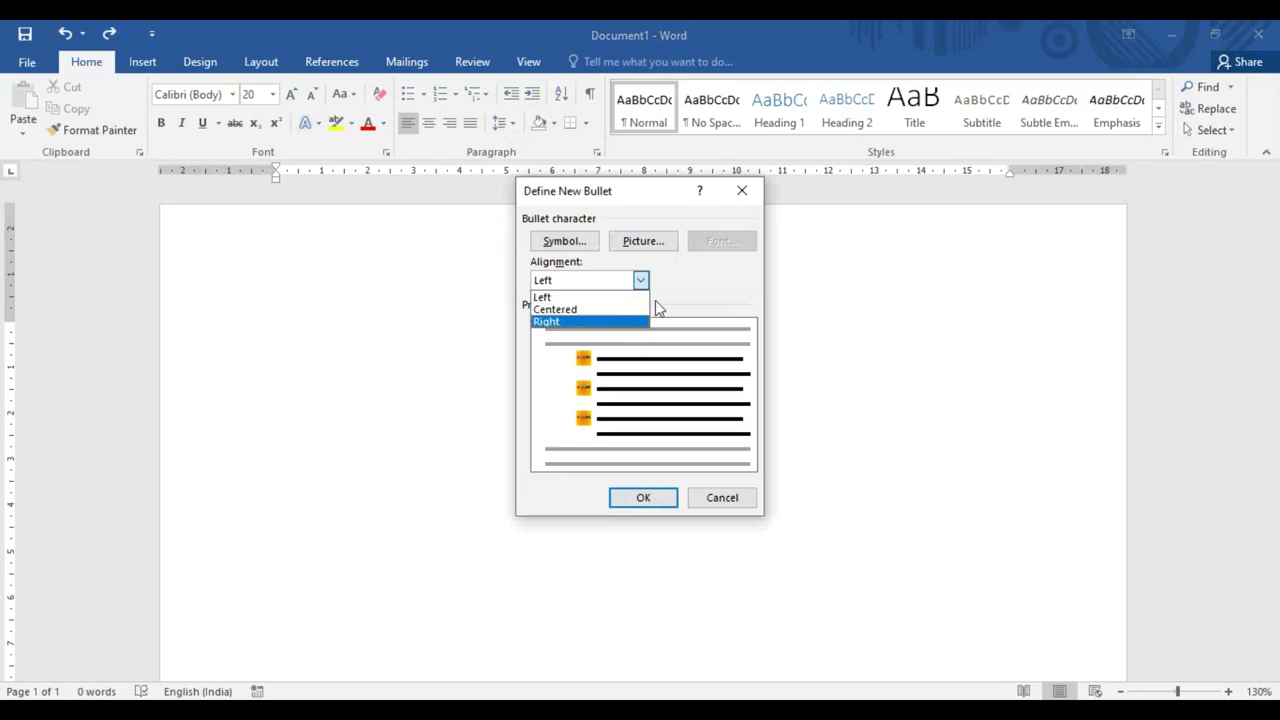
left_click(646, 283)
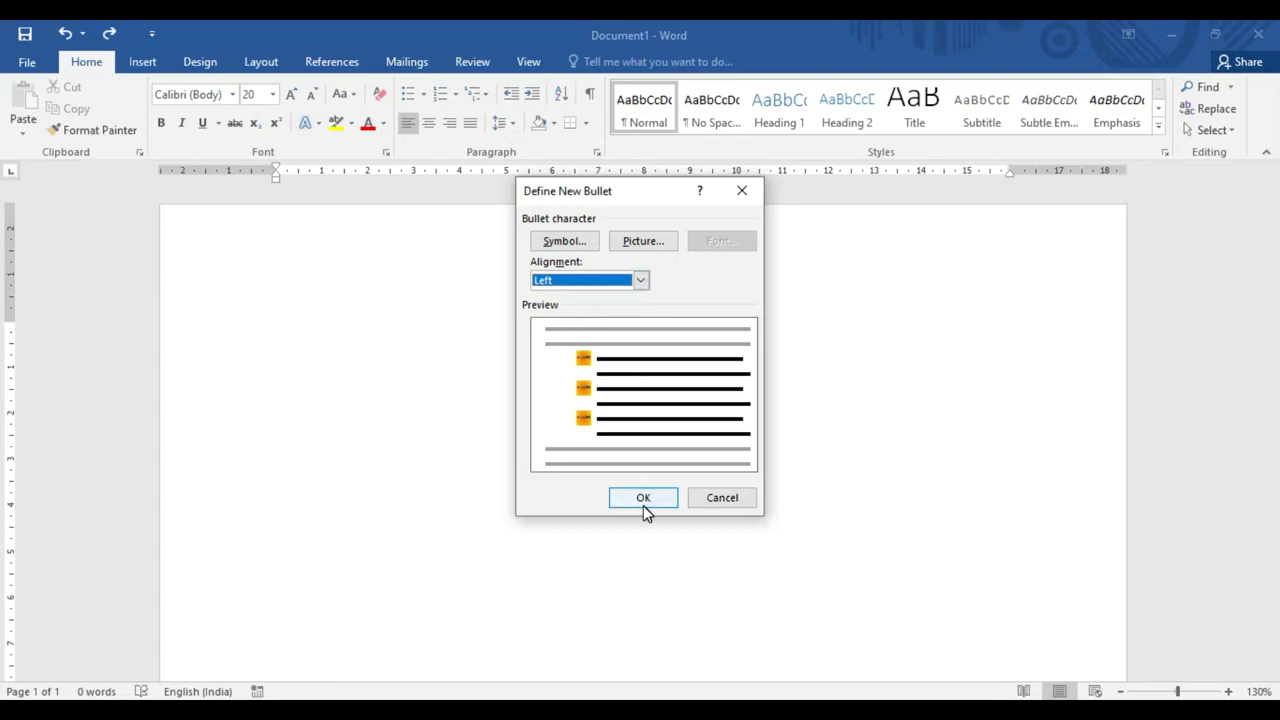
left_click(643, 502)
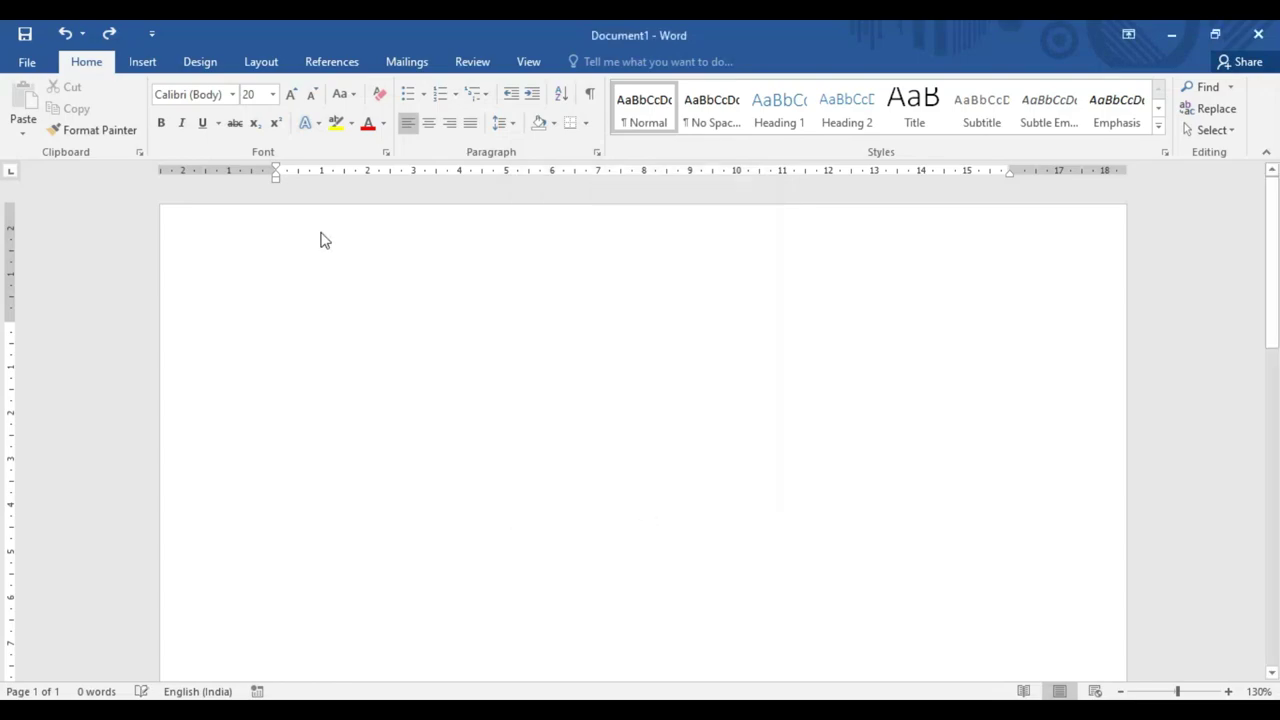
Step: Apply the orange picture bullet and enter items Dddd, Ddd, Ddd, plus an empty fourth bullet
left_click(423, 96)
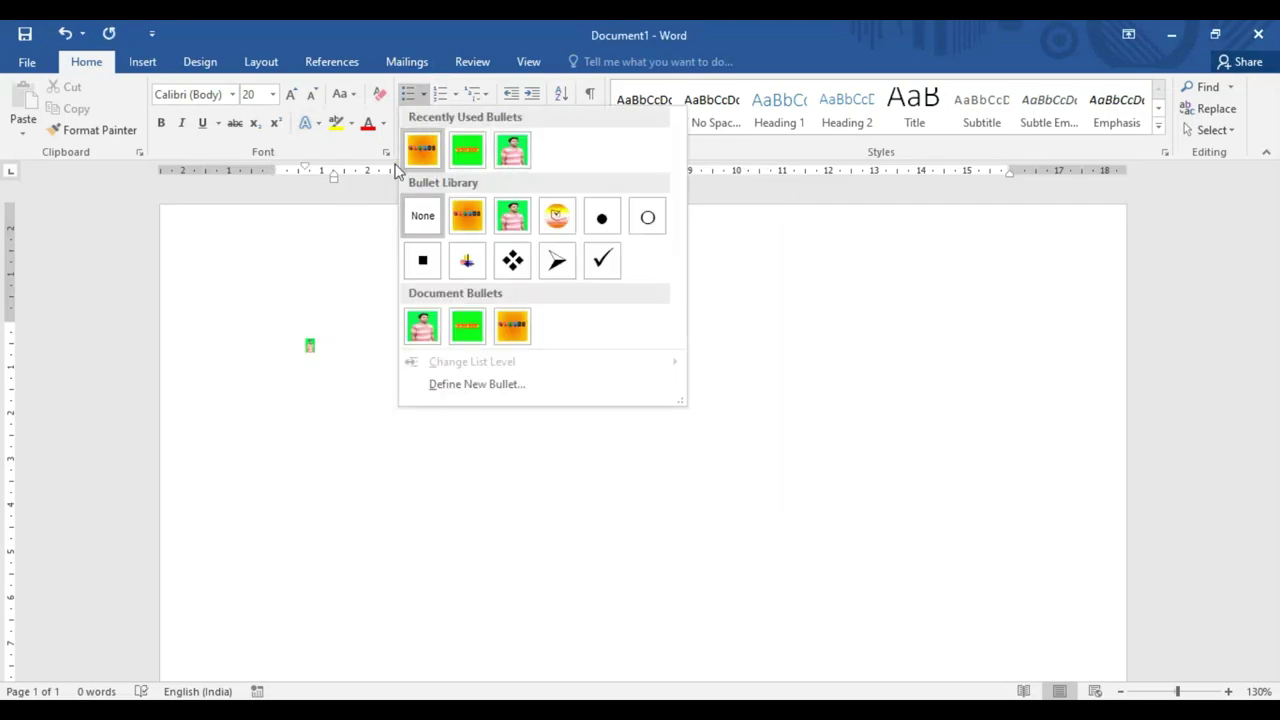
left_click(423, 150)
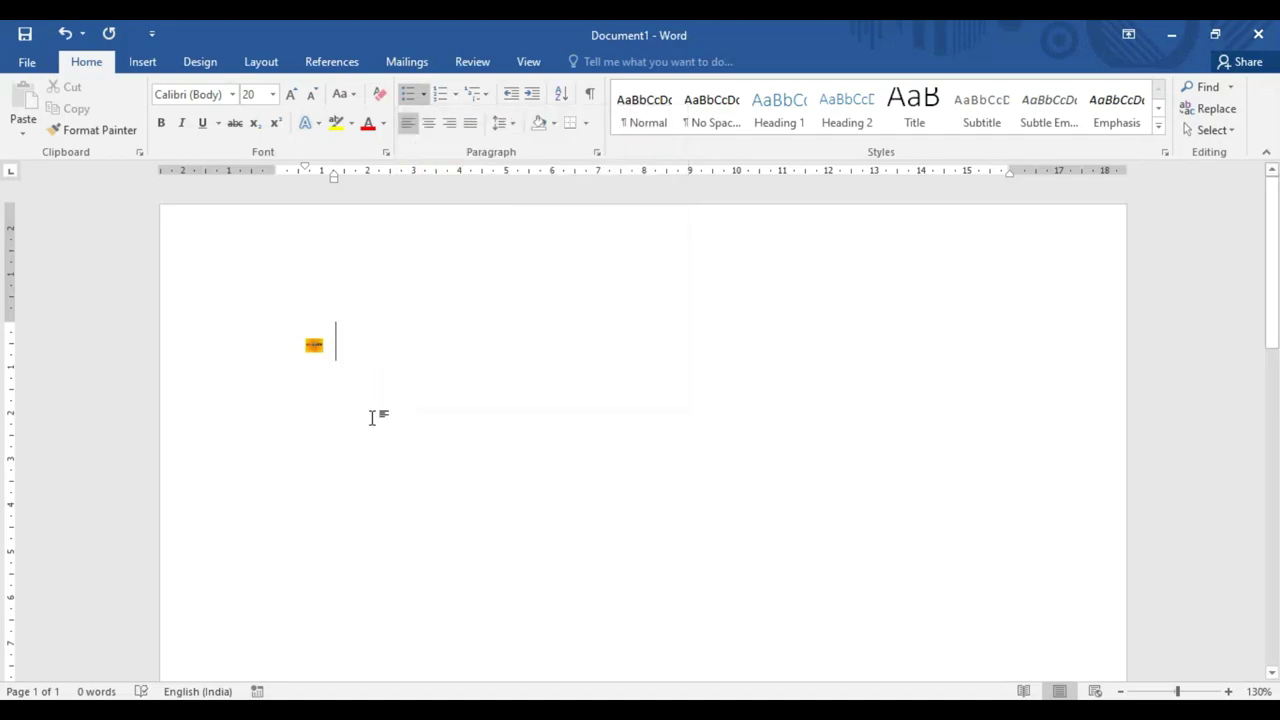
type("dddd")
key("Return")
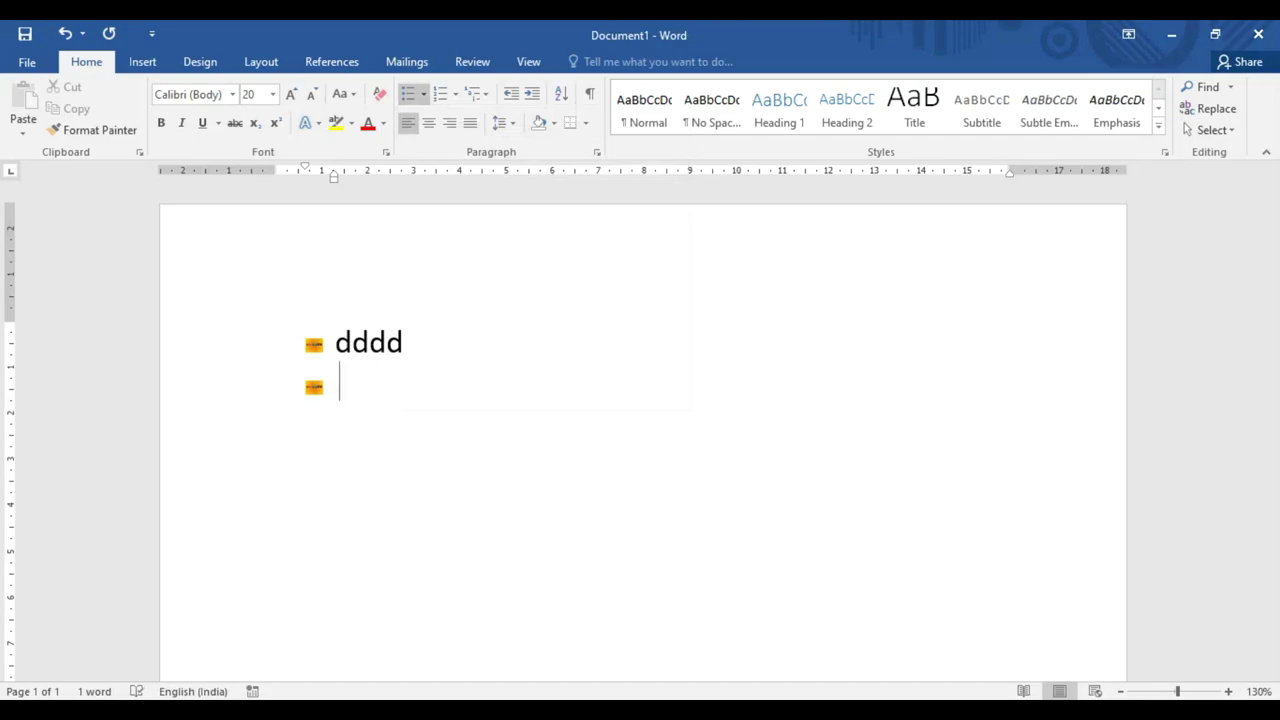
type("ddd")
key("Return")
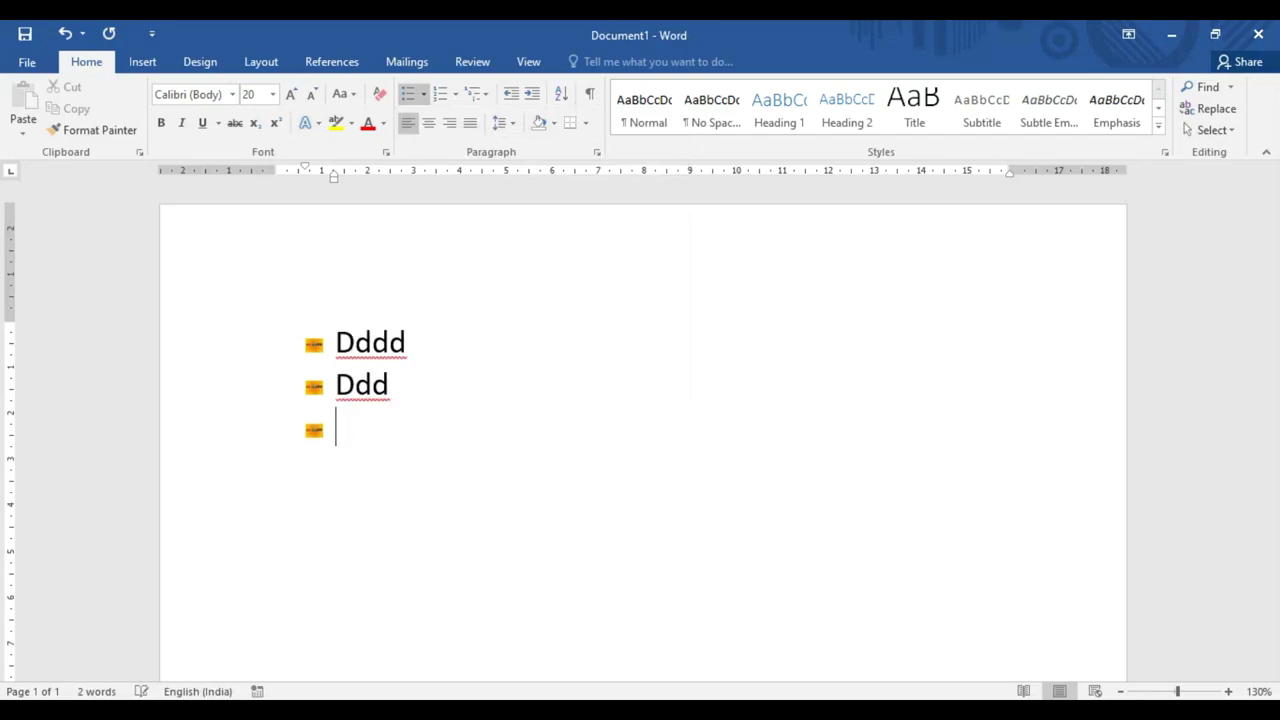
type("ddd")
key("Return")
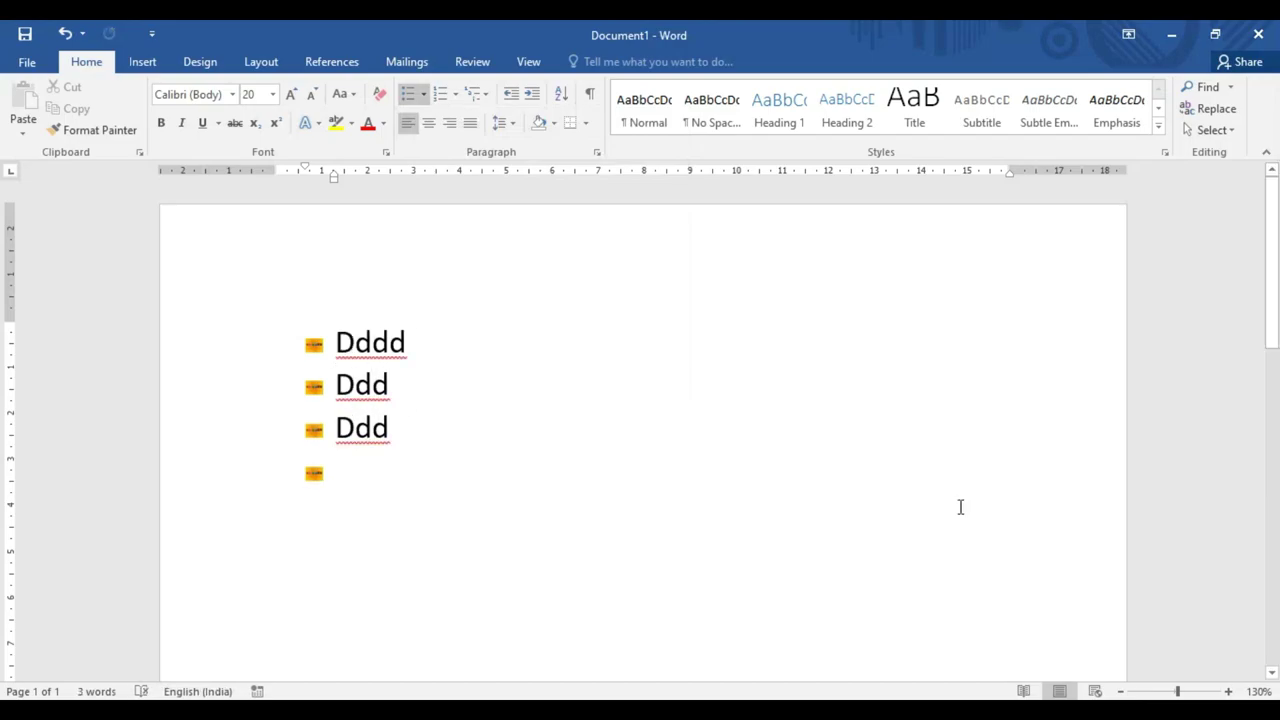